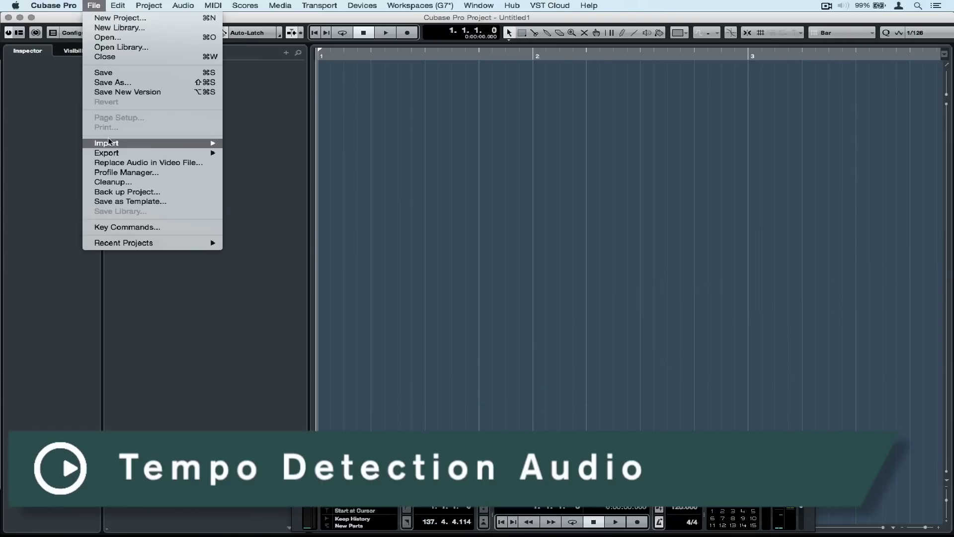
# Step: Import the audio file '2. Mr Gravedigger.aiff' into the empty project
pyautogui.moveTo(116, 143)
pyautogui.click(267, 146)
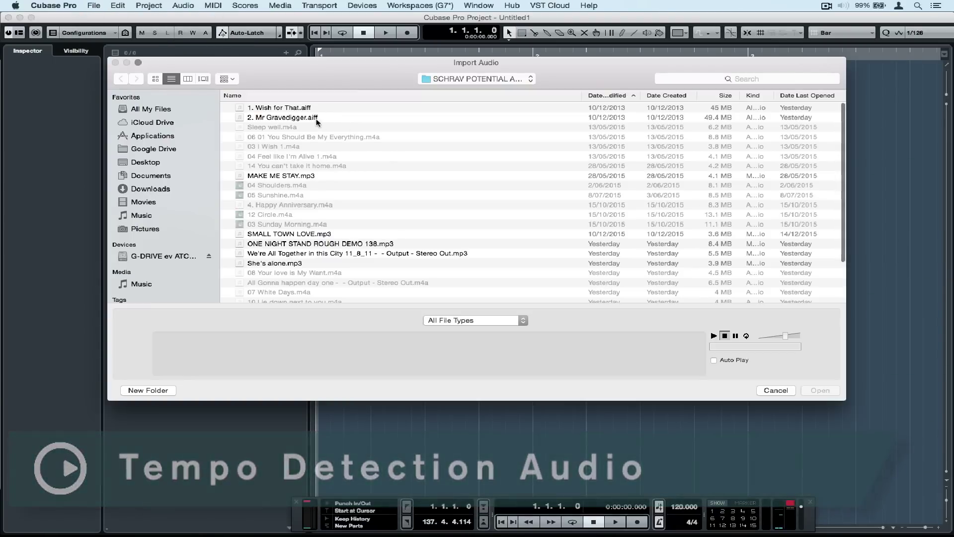
pyautogui.click(313, 118)
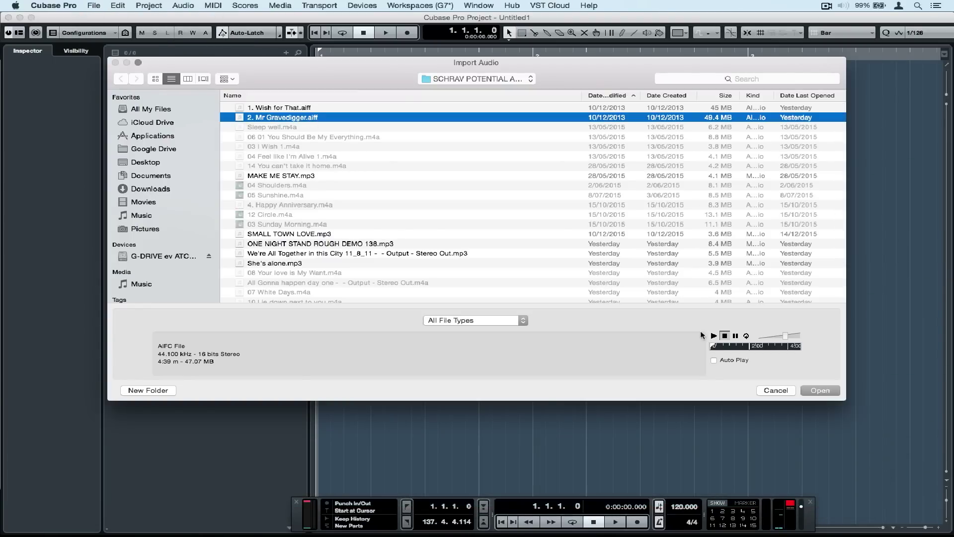
pyautogui.click(821, 390)
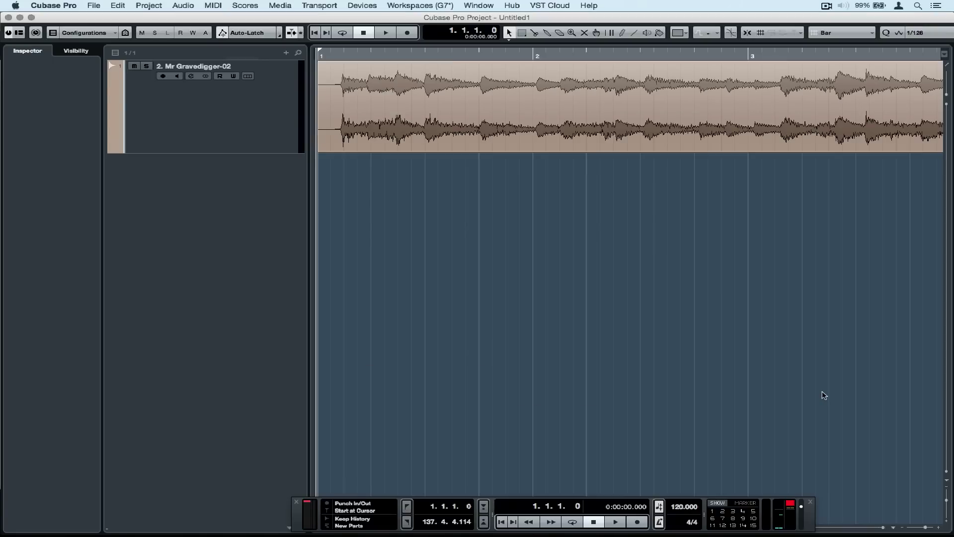
# Step: Play and stop the Mr Gravedigger audio, then zoom in twice on the event start
pyautogui.press('space')
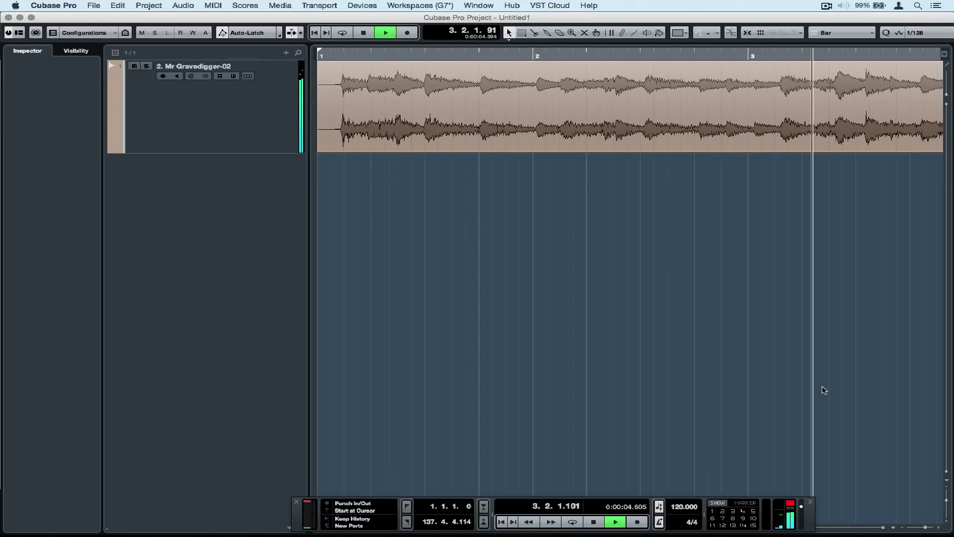
pyautogui.press('space')
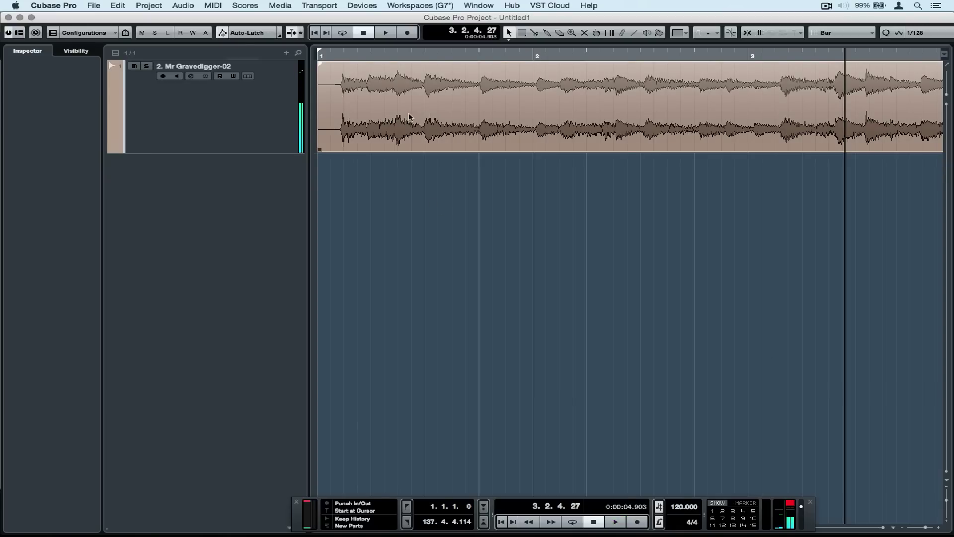
pyautogui.press('h')
pyautogui.press('h')
pyautogui.press('h')
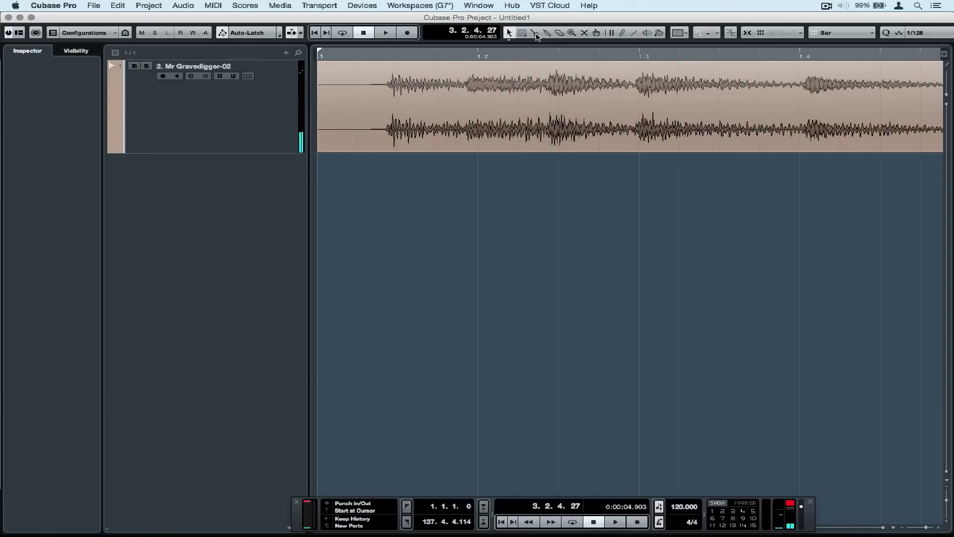
pyautogui.press('h')
pyautogui.press('h')
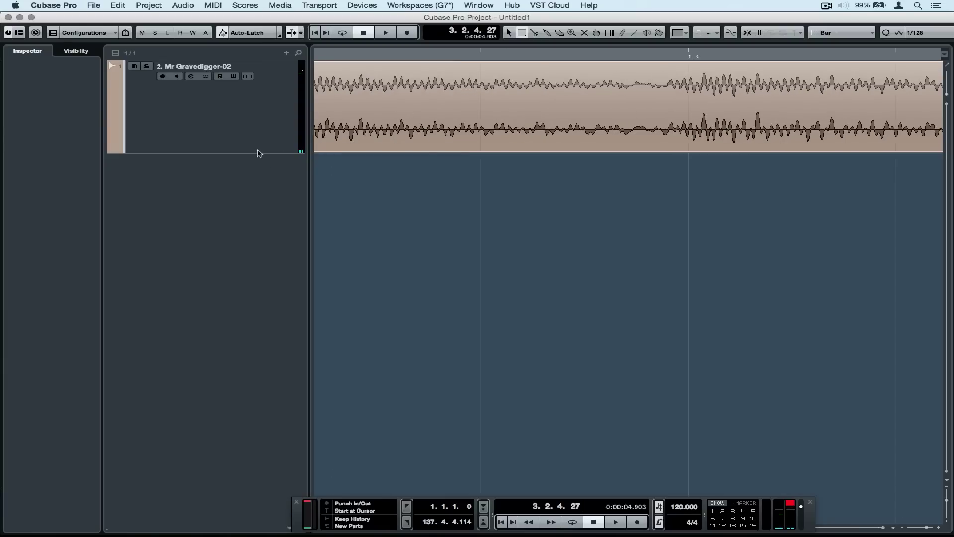
# Step: Enlarge the audio track and delete the silent lead-in before the waveform
pyautogui.moveTo(257, 151); pyautogui.dragTo(255, 258)
pyautogui.press('Home')
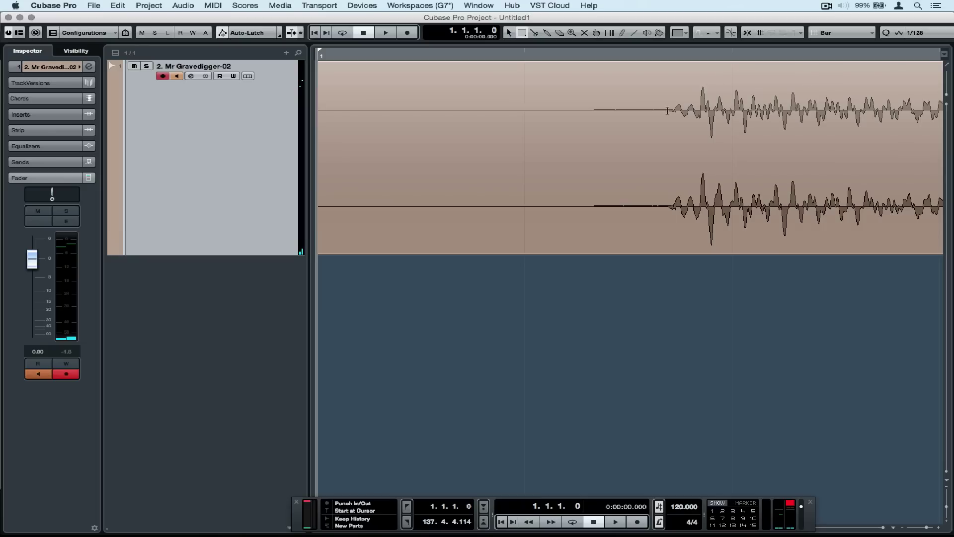
pyautogui.moveTo(668, 113); pyautogui.dragTo(192, 227)
pyautogui.press('Delete')
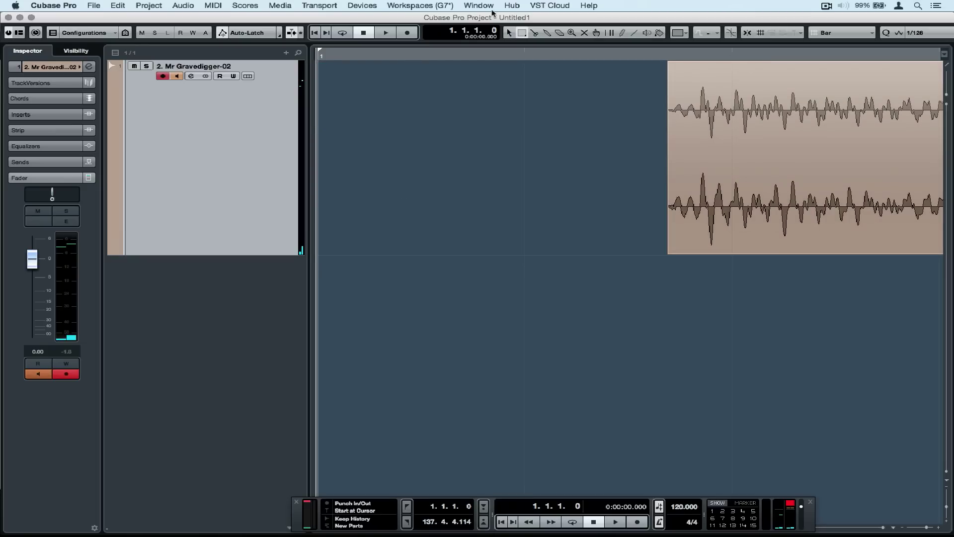
# Step: Move the trimmed audio event to bar 1 and play it from the start
pyautogui.click(715, 102)
pyautogui.moveTo(363, 61); pyautogui.dragTo(320, 92)
pyautogui.press('h')
pyautogui.press('space')
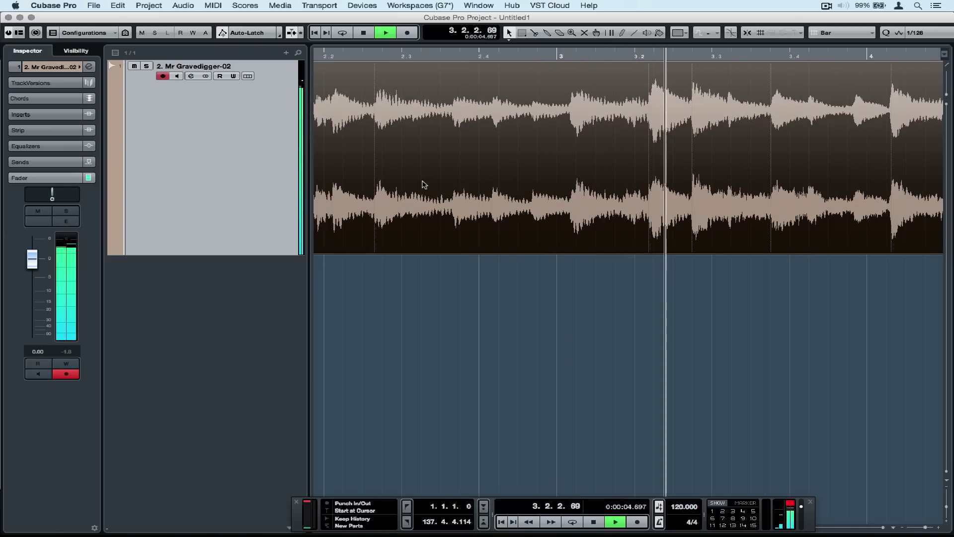
pyautogui.press('g')
pyautogui.press('g')
pyautogui.press('g')
pyautogui.press('g')
pyautogui.press('g')
pyautogui.press('g')
pyautogui.press('g')
pyautogui.press('g')
pyautogui.press('g')
pyautogui.press('g')
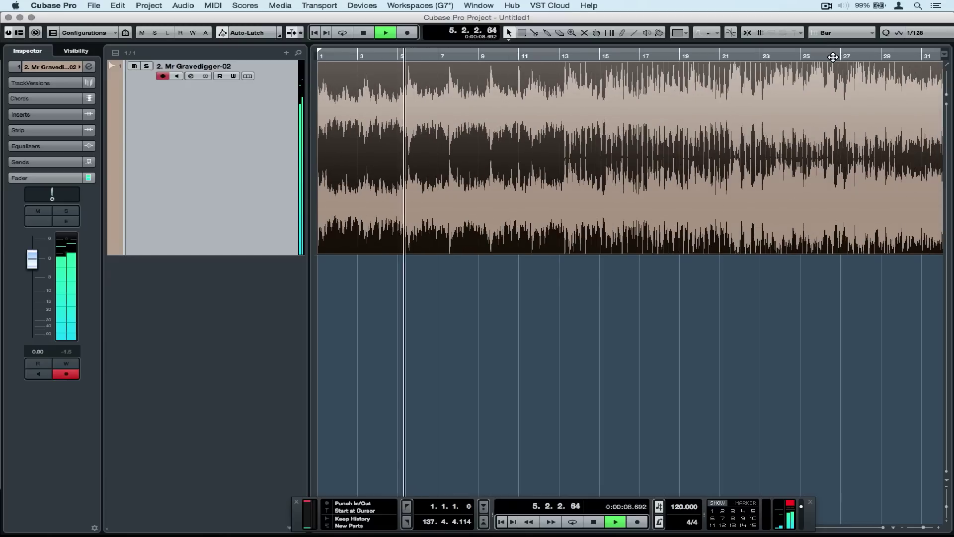
pyautogui.click(833, 58)
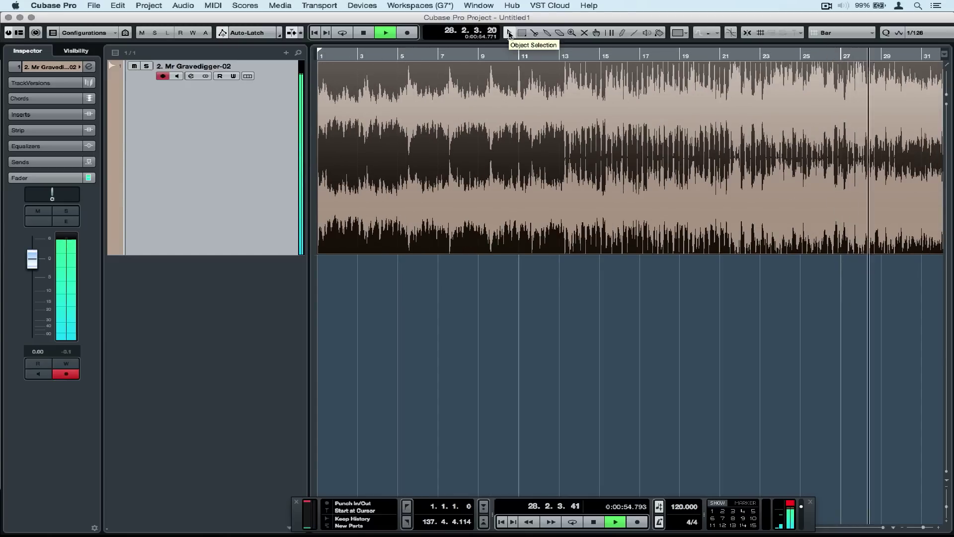
pyautogui.press('space')
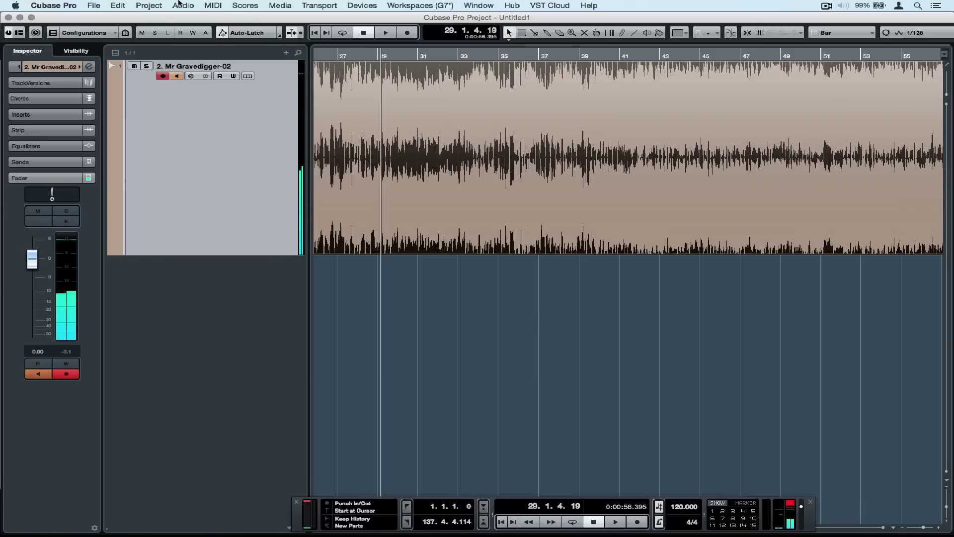
pyautogui.click(149, 5)
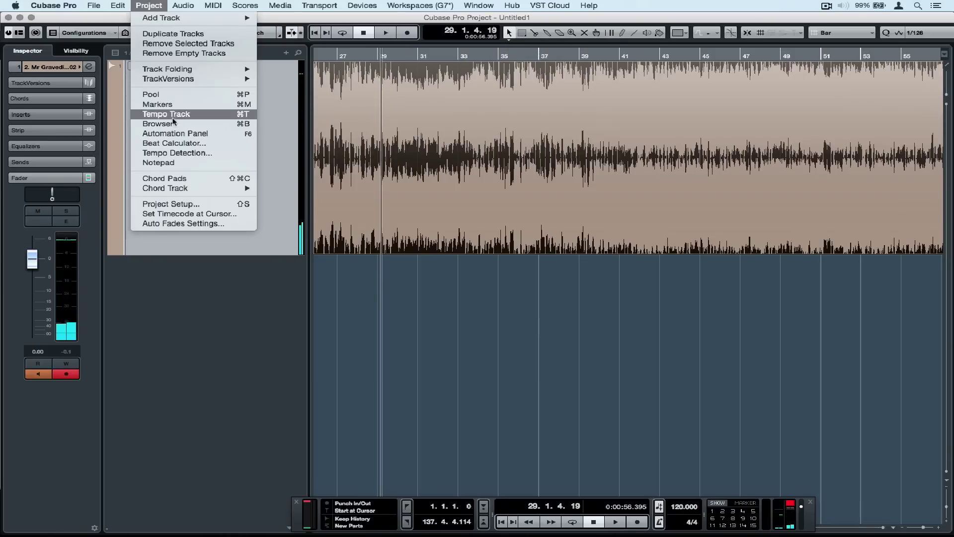
# Step: Analyze the Mr Gravedigger event with Project > Tempo Detection
pyautogui.click(179, 153)
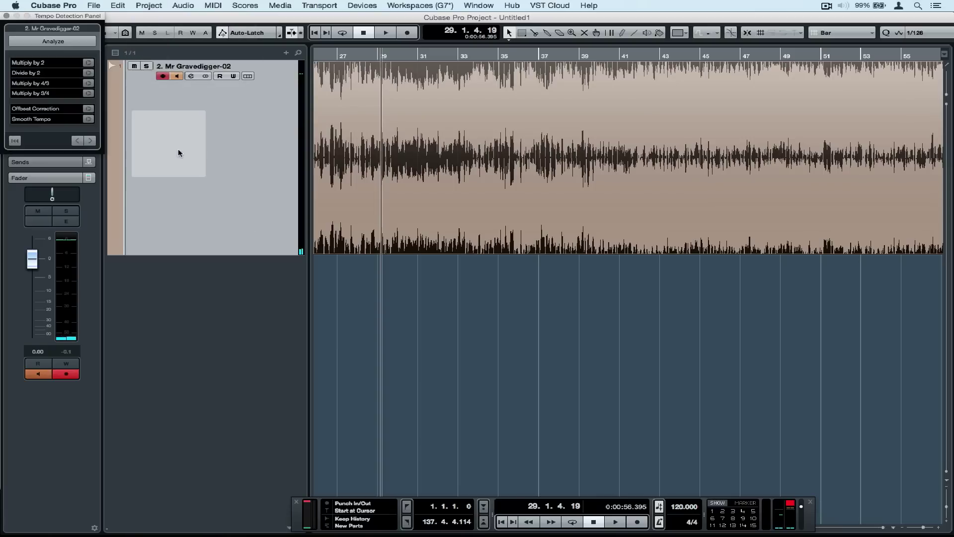
pyautogui.click(70, 44)
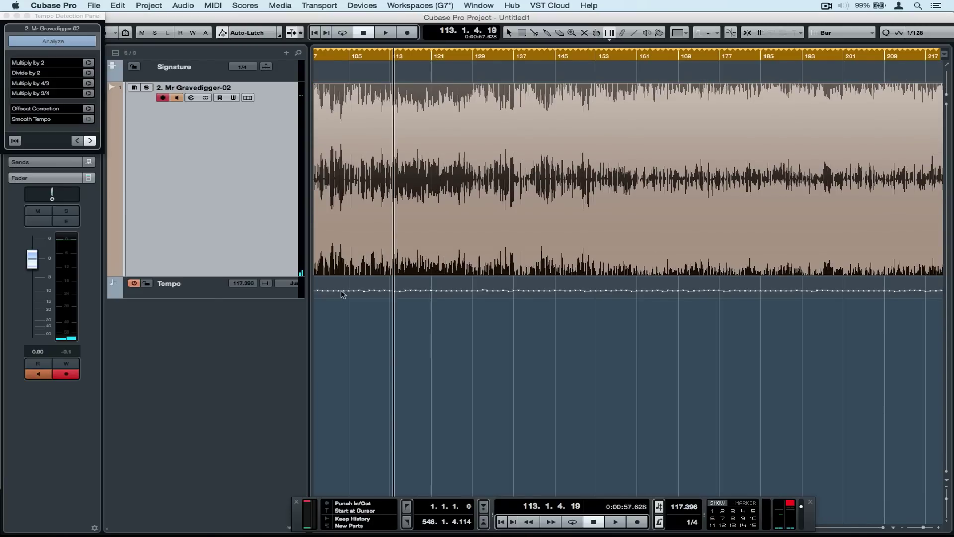
# Step: Zoom in on the detected tempo map and play from the project start to bar 18
pyautogui.press('h')
pyautogui.press('h')
pyautogui.press('h')
pyautogui.press('h')
pyautogui.press('h')
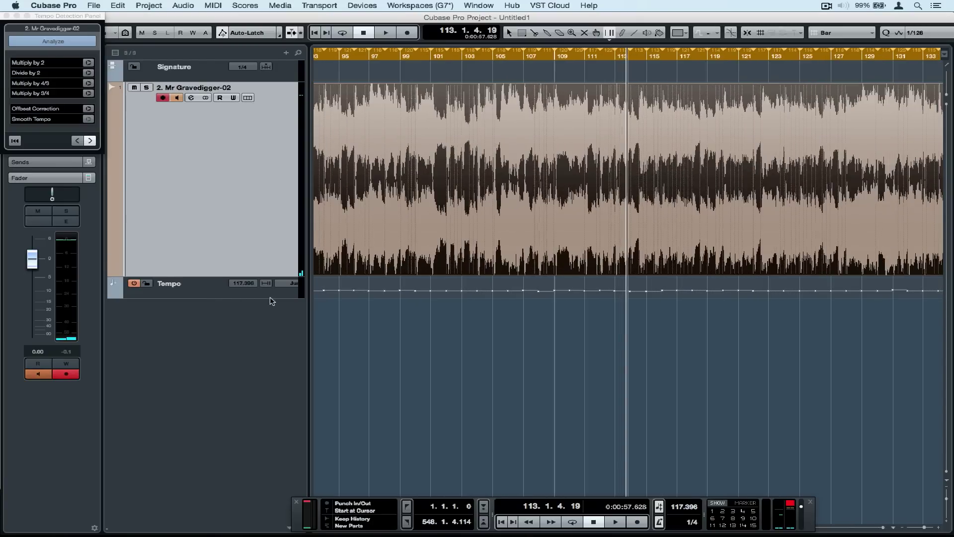
pyautogui.press('h')
pyautogui.press('h')
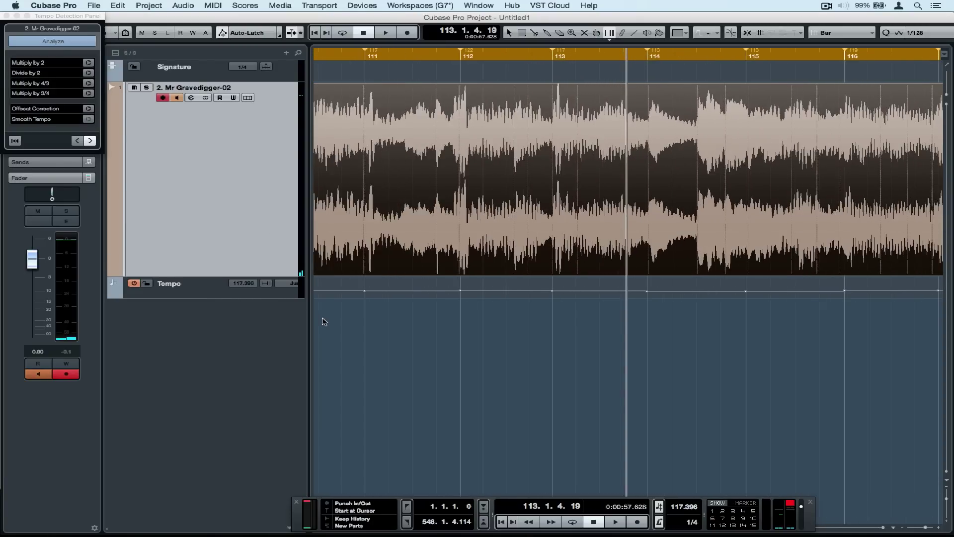
pyautogui.press('Home')
pyautogui.press('space')
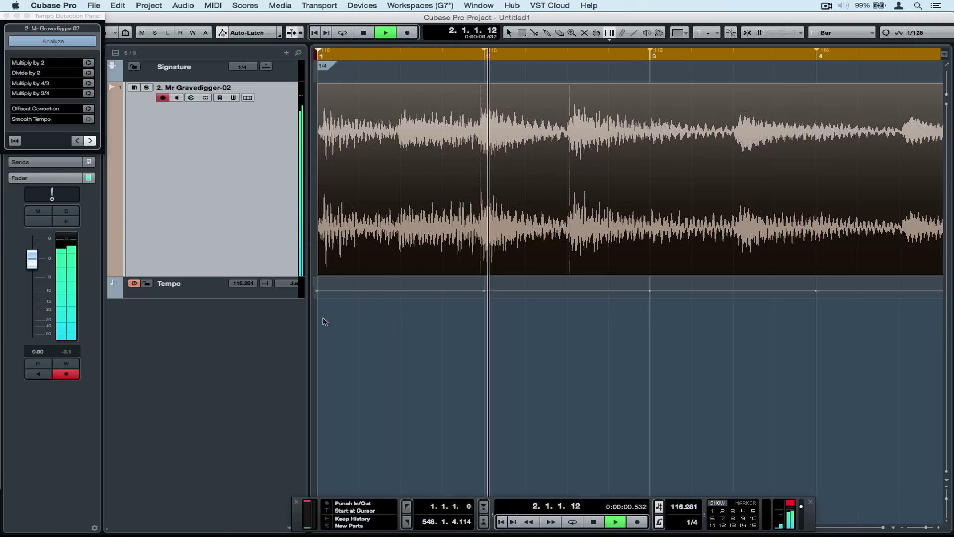
pyautogui.press('space')
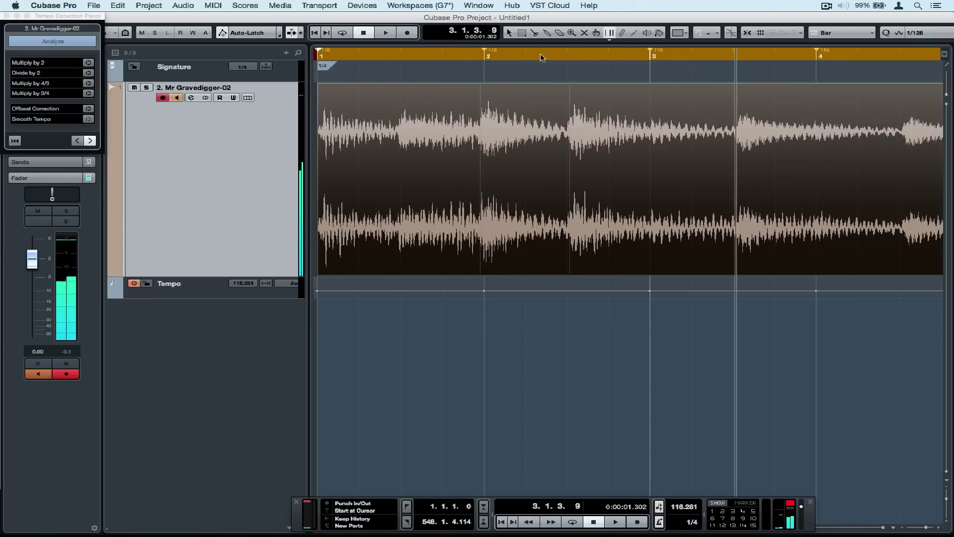
pyautogui.press('space')
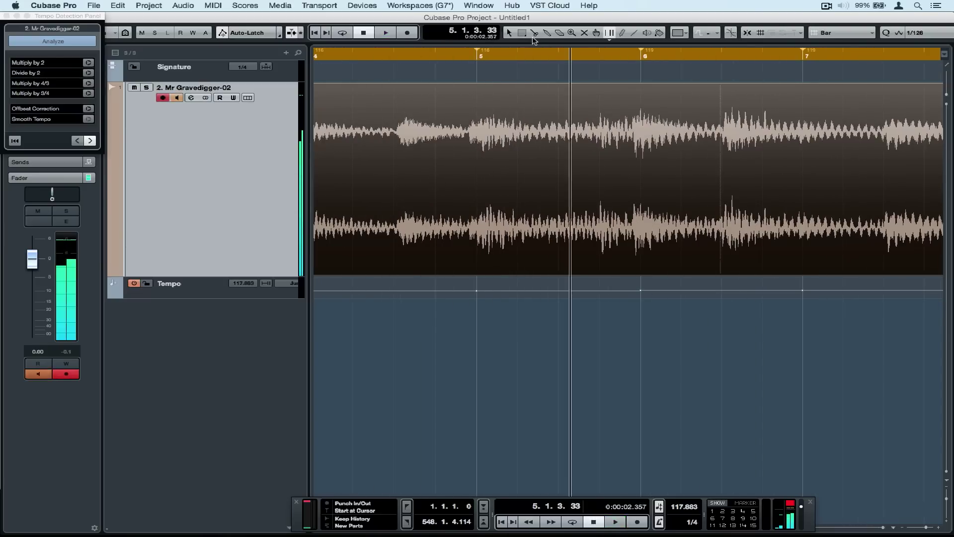
pyautogui.press('Home')
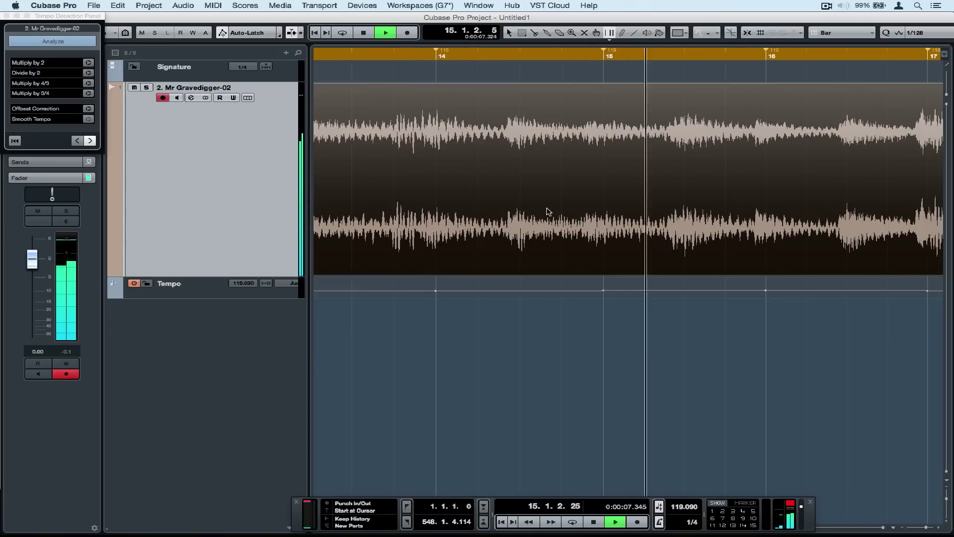
pyautogui.press('space')
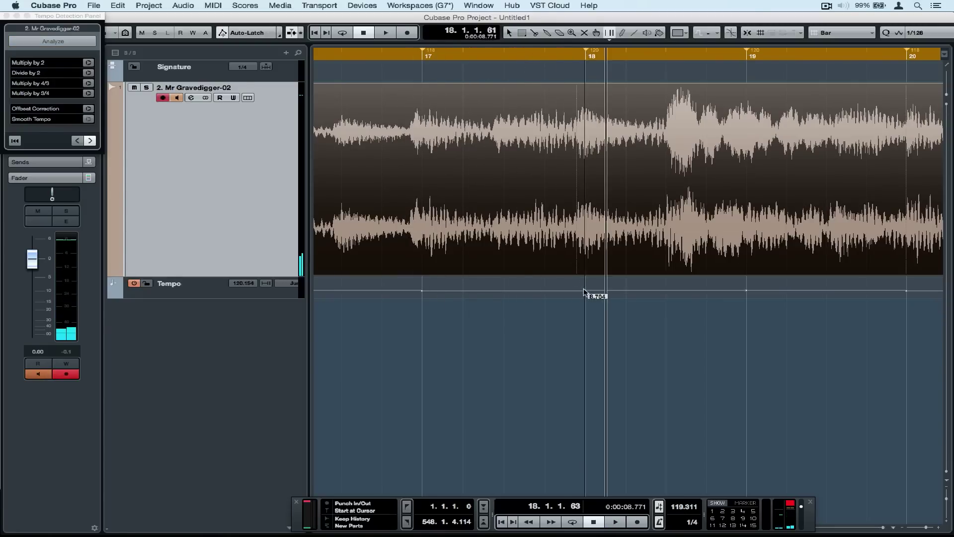
# Step: Warp the tempo points at bars 18, 8 and 24 to fit the audio's beats
pyautogui.moveTo(584, 291); pyautogui.dragTo(577, 292)
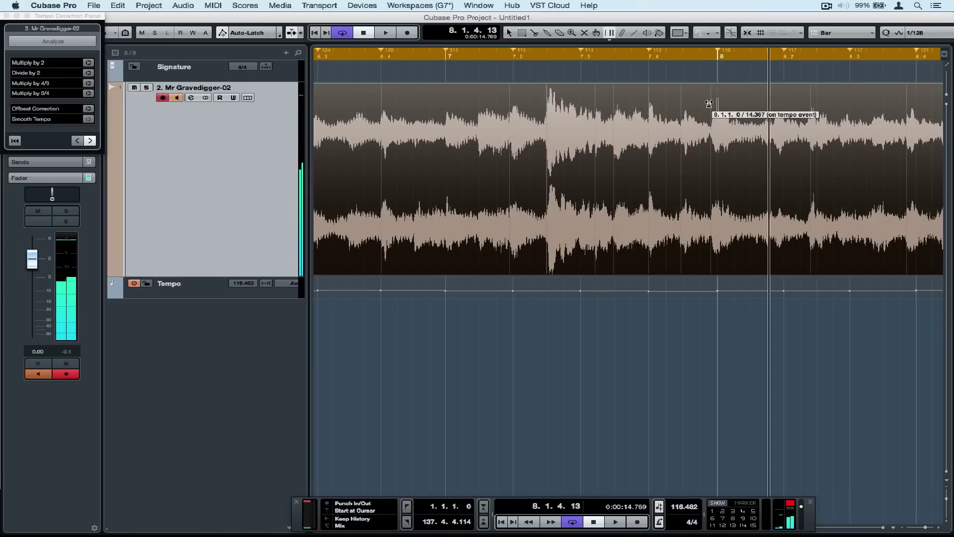
pyautogui.moveTo(709, 102); pyautogui.dragTo(709, 100)
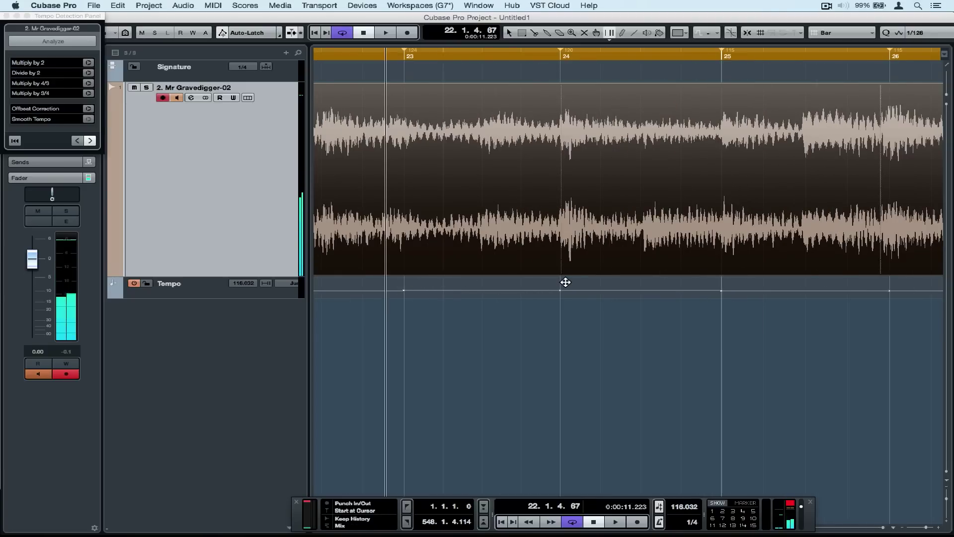
pyautogui.moveTo(566, 284); pyautogui.dragTo(565, 285)
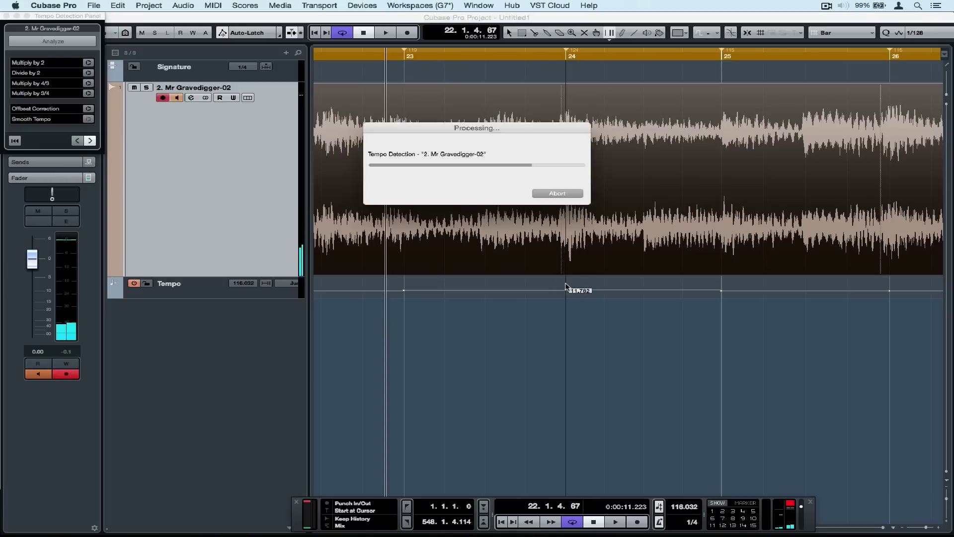
# Step: Audition the corrected passage, then replay from the project start and stop
pyautogui.click(345, 56)
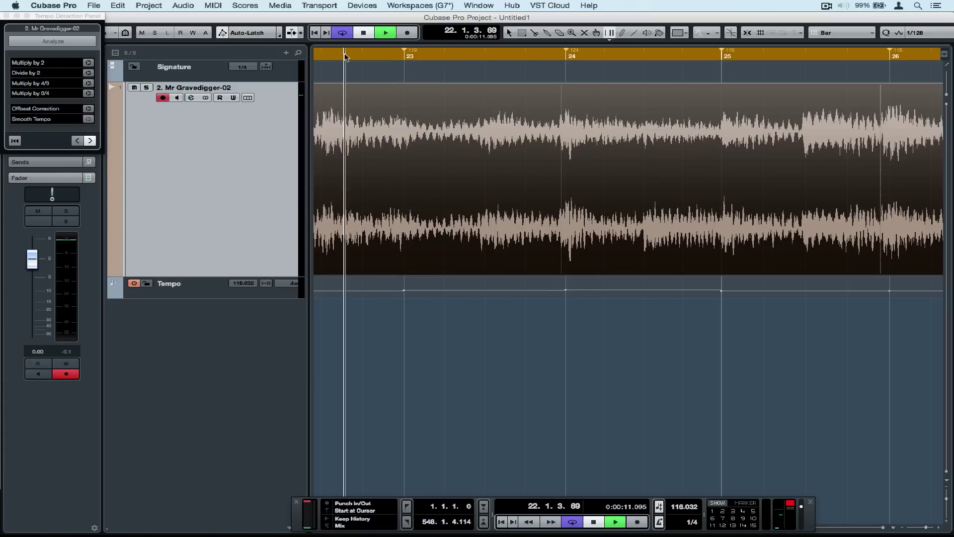
pyautogui.press('space')
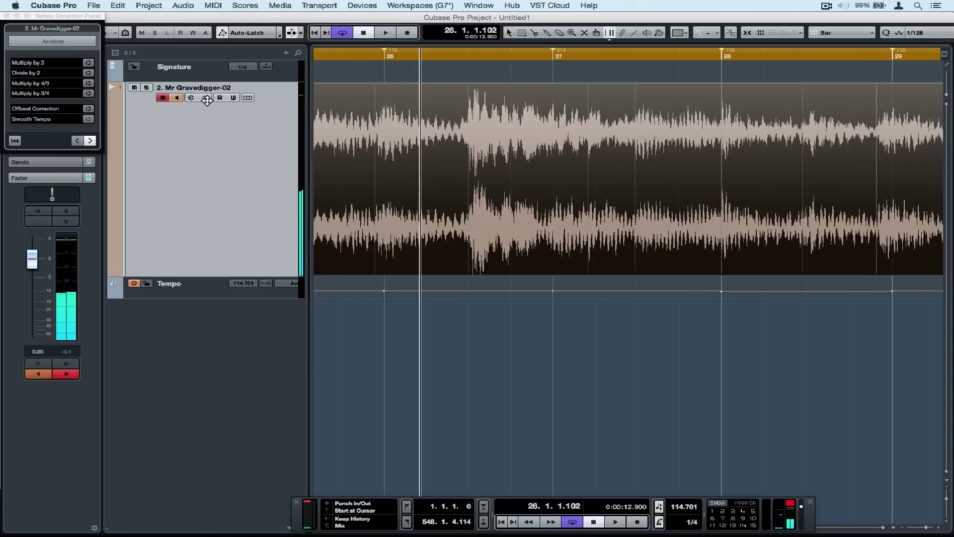
pyautogui.press('Home')
pyautogui.press('space')
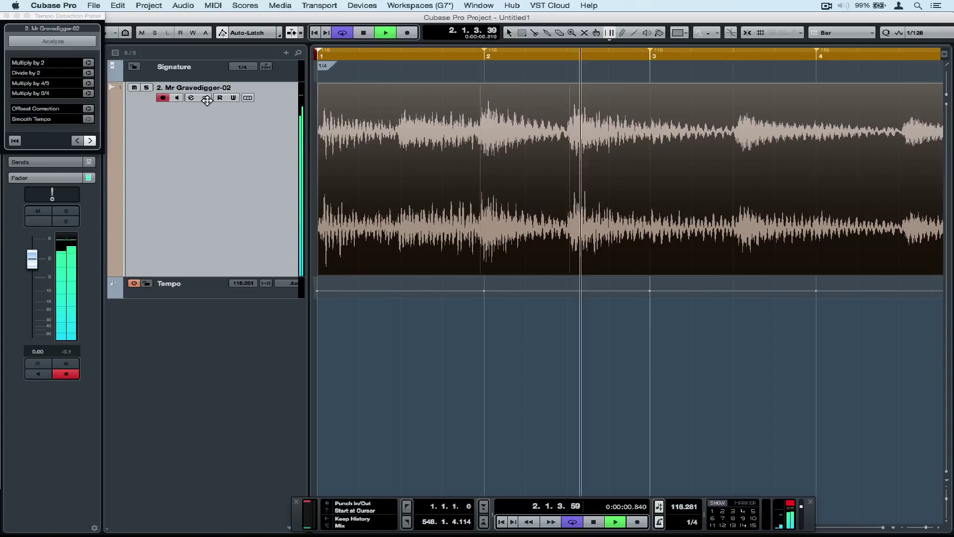
pyautogui.press('space')
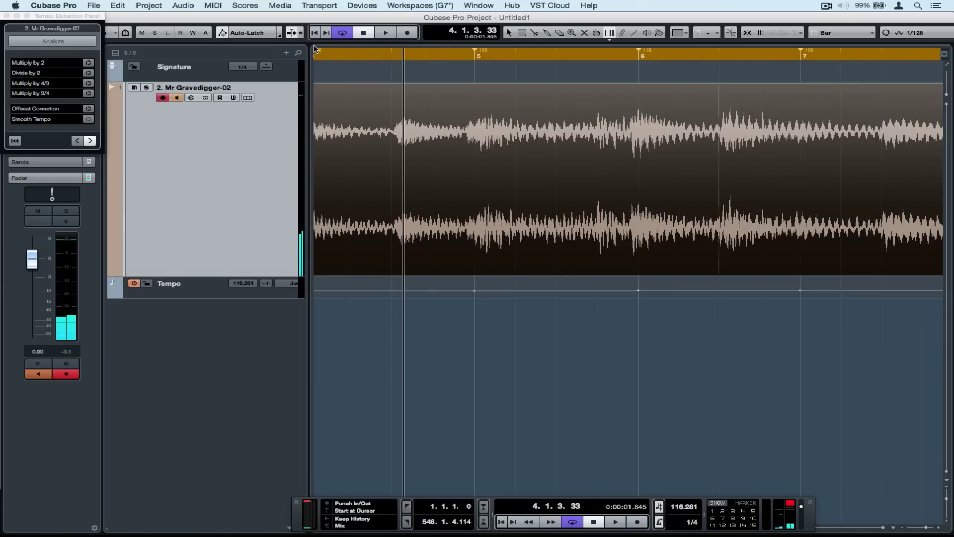
pyautogui.press('Home')
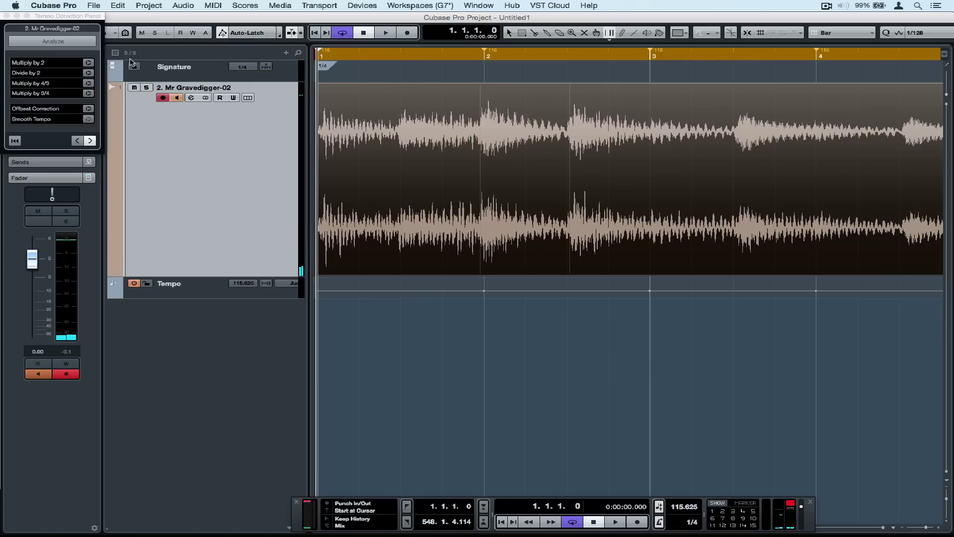
pyautogui.click(89, 63)
pyautogui.press('space')
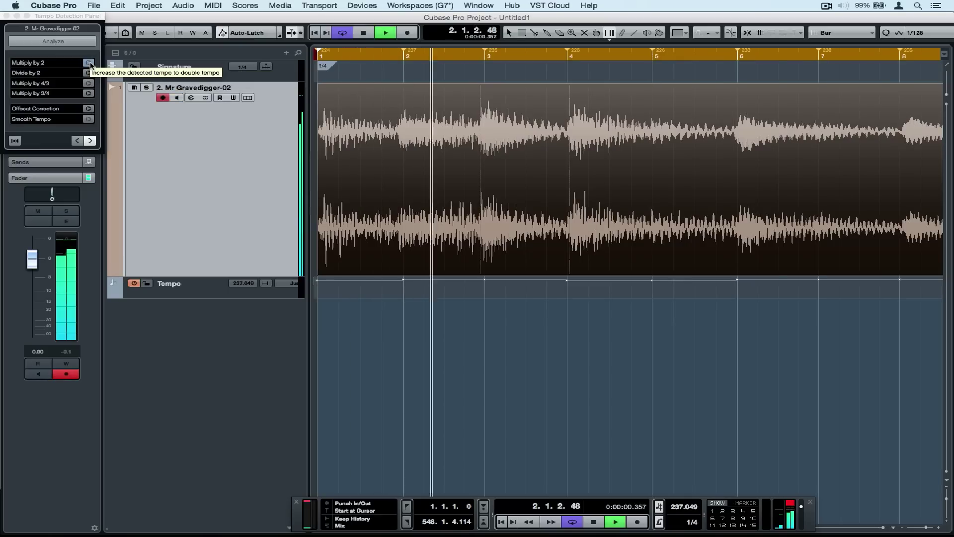
pyautogui.click(90, 73)
pyautogui.press('space')
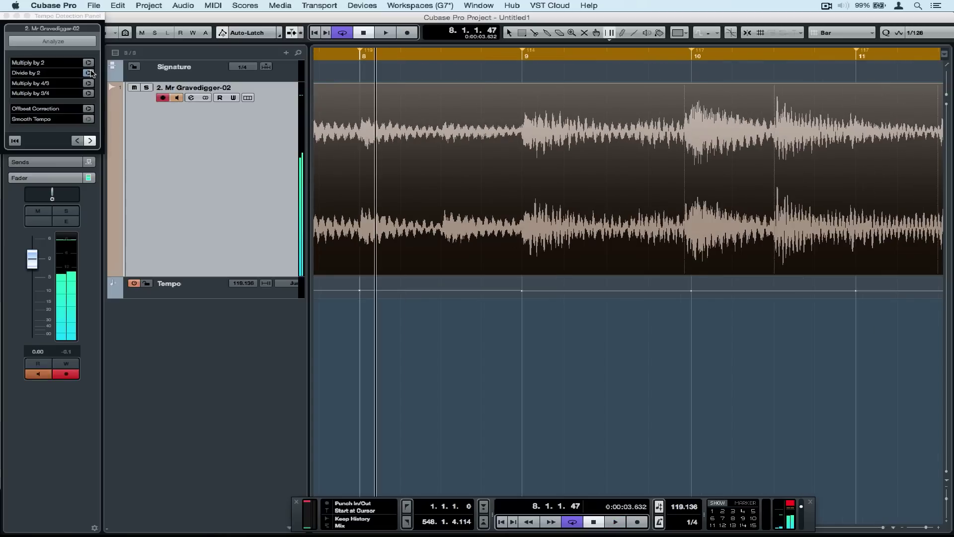
pyautogui.click(90, 73)
pyautogui.press('Home')
pyautogui.press('space')
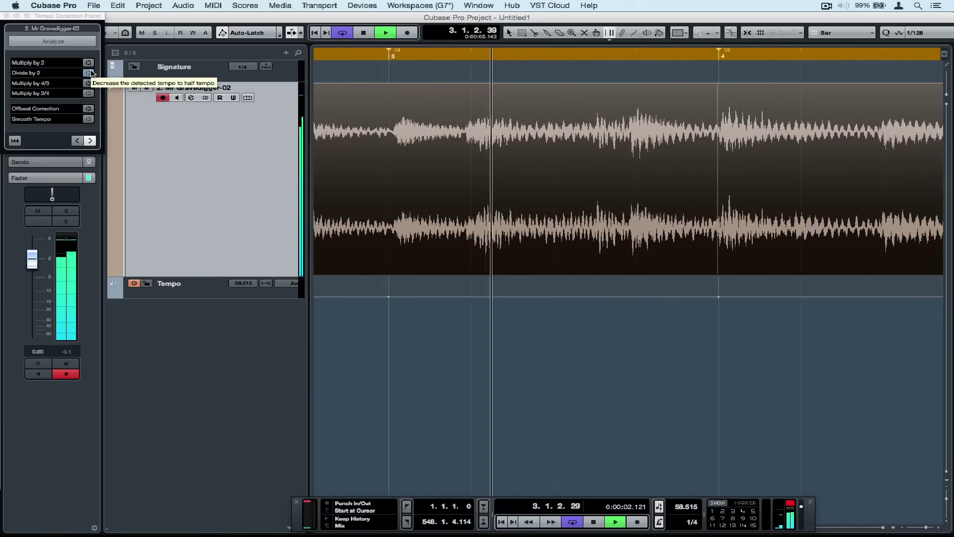
pyautogui.click(89, 63)
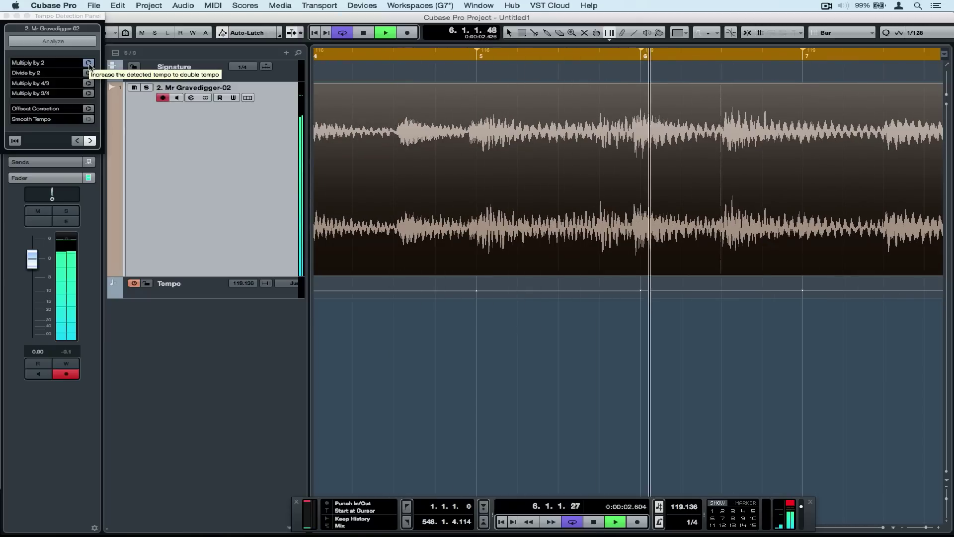
pyautogui.press('space')
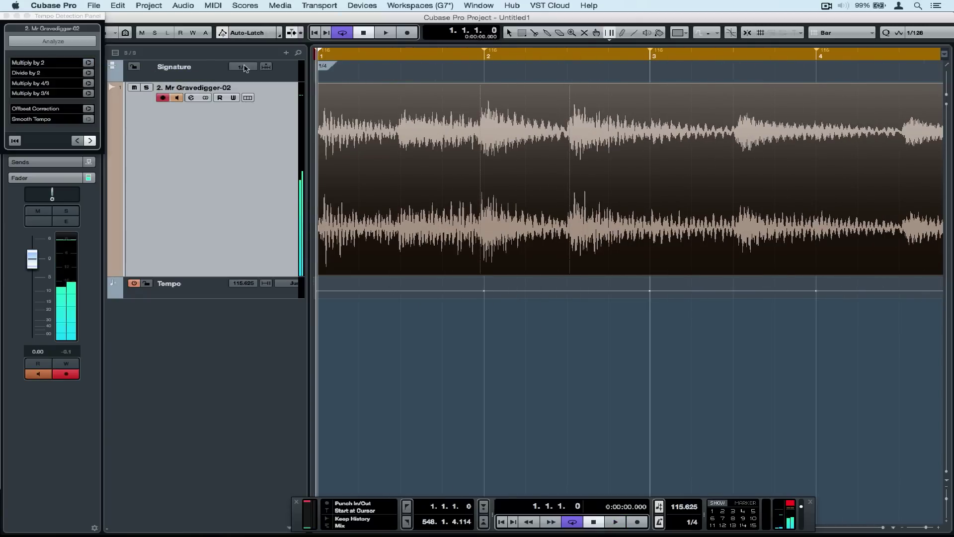
# Step: Set the bar 1 time signature to 4/4 and play from bar 1
pyautogui.click(243, 67)
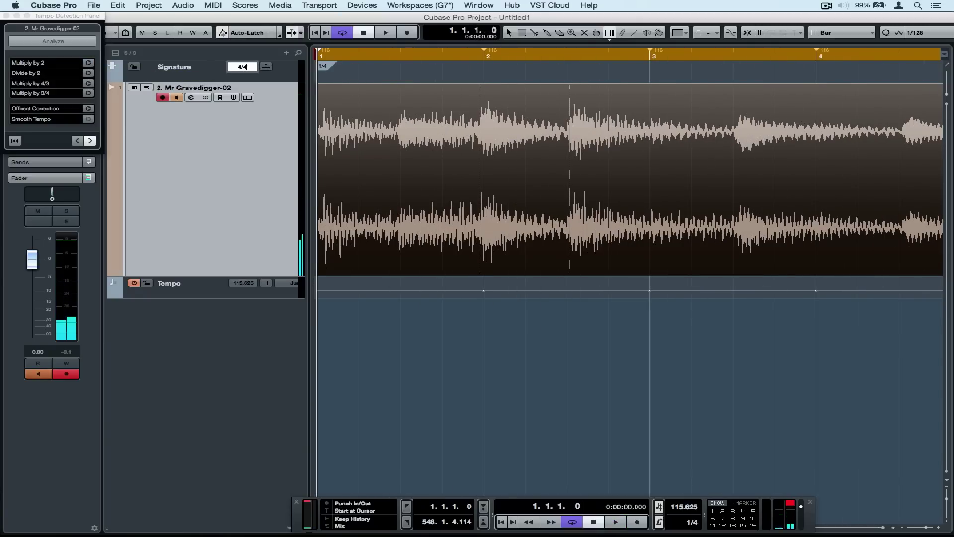
pyautogui.press('space')
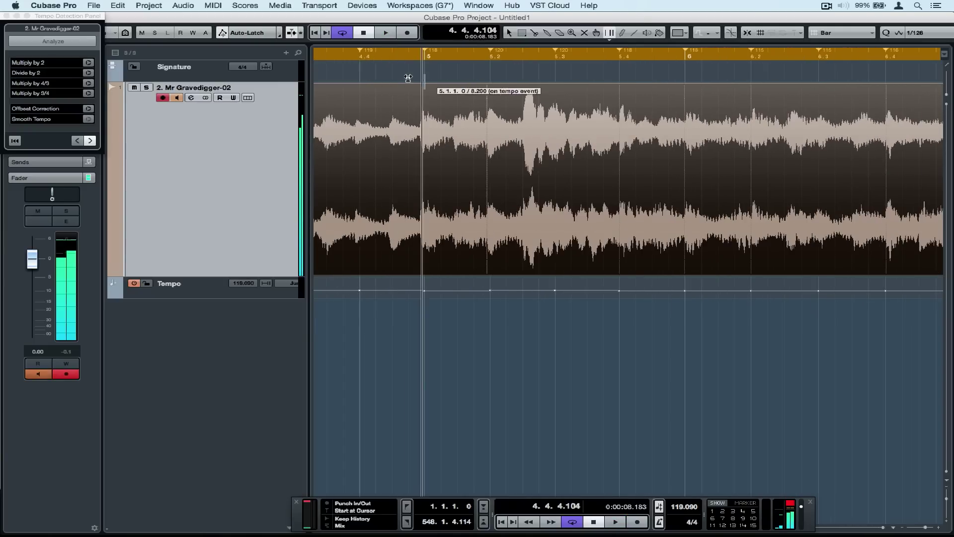
# Step: Audition around bar 5 and drag its warp marker slightly earlier onto the beat
pyautogui.click(329, 67)
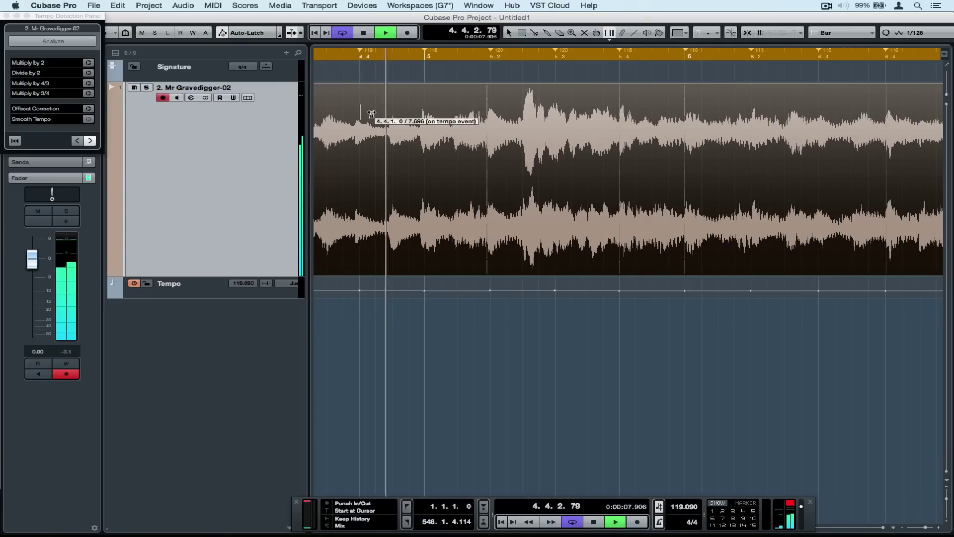
pyautogui.press('space')
pyautogui.moveTo(417, 107); pyautogui.dragTo(420, 108)
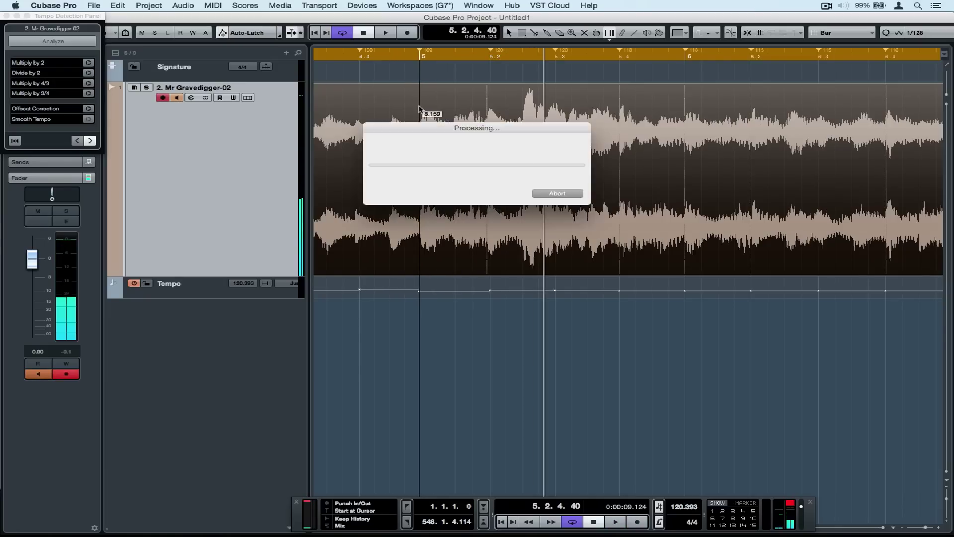
pyautogui.click(337, 58)
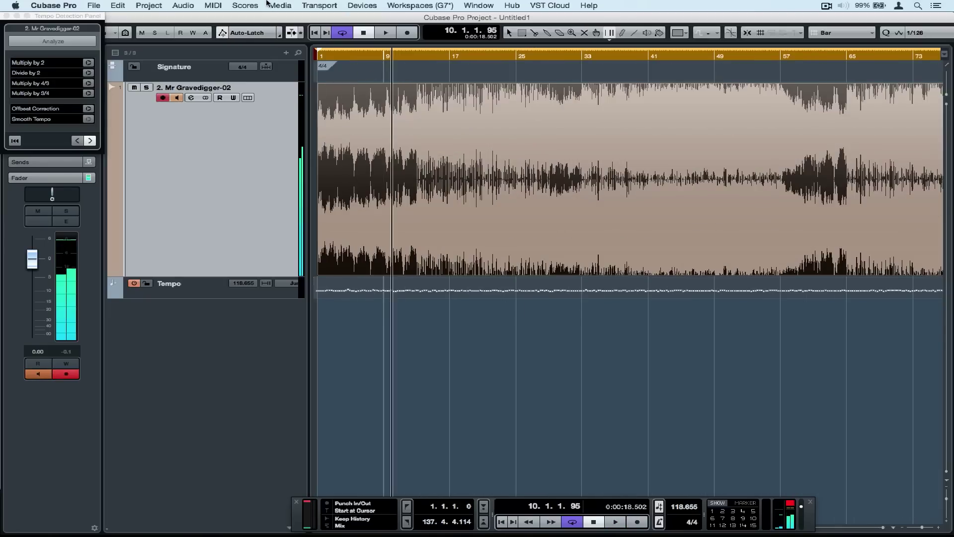
# Step: Apply Set Definition From Tempo, saved in project only with all tracks on musical time base
pyautogui.click(183, 5)
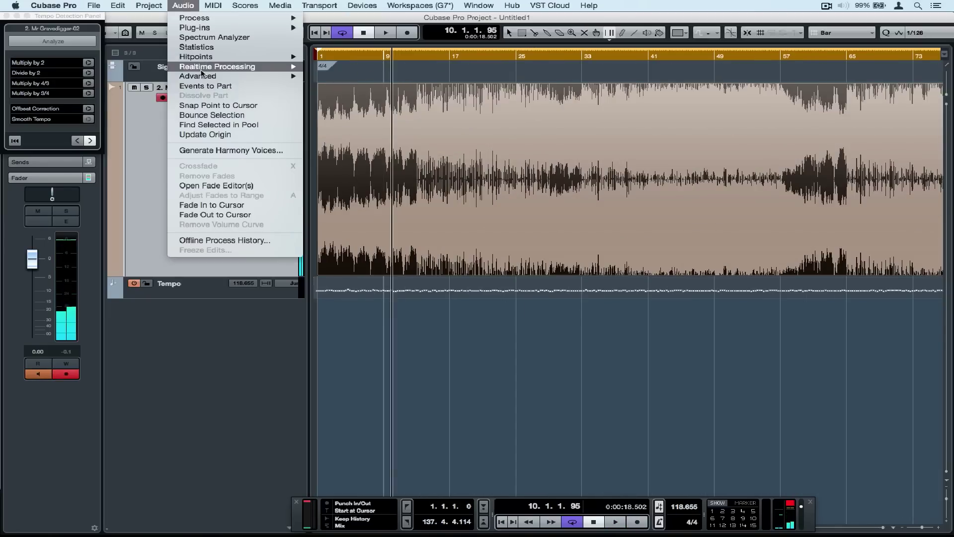
pyautogui.moveTo(202, 78)
pyautogui.click(331, 116)
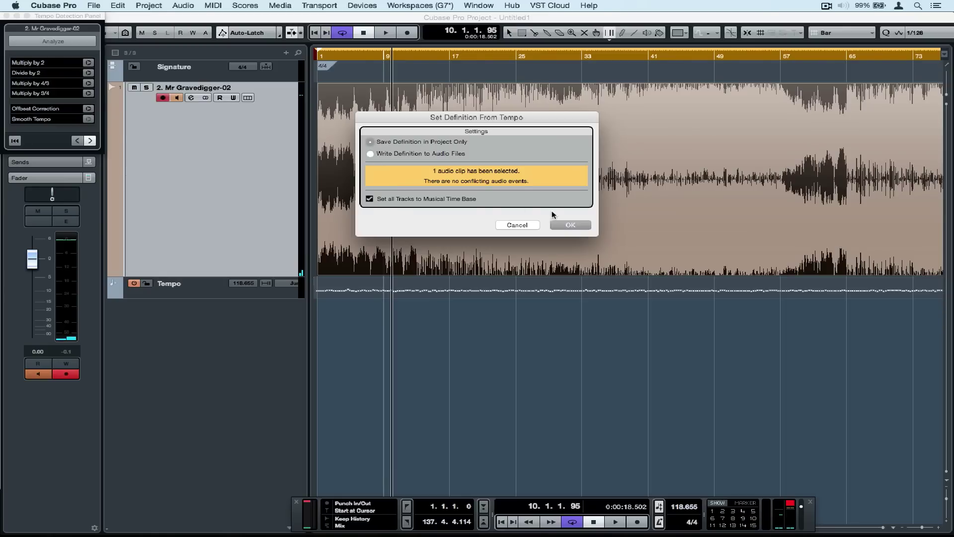
pyautogui.click(570, 226)
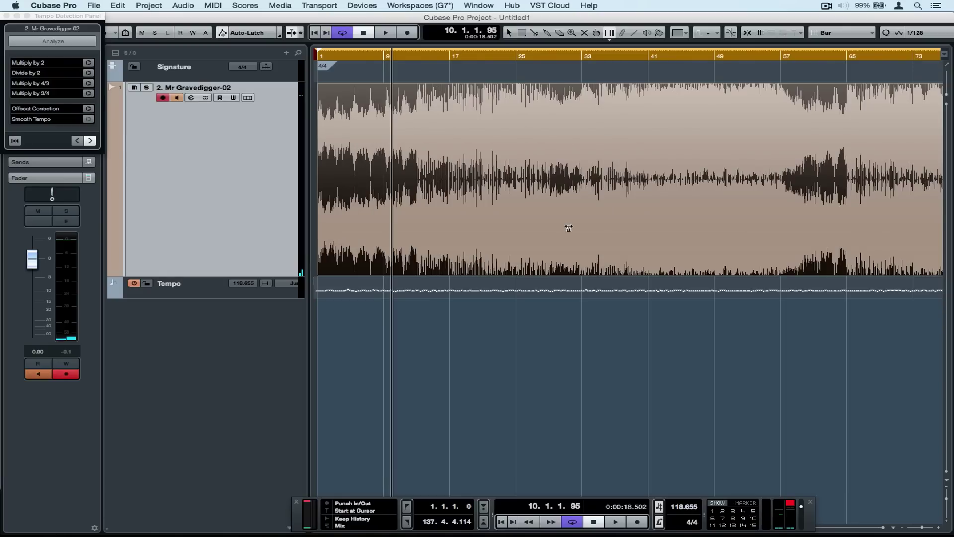
pyautogui.click(509, 32)
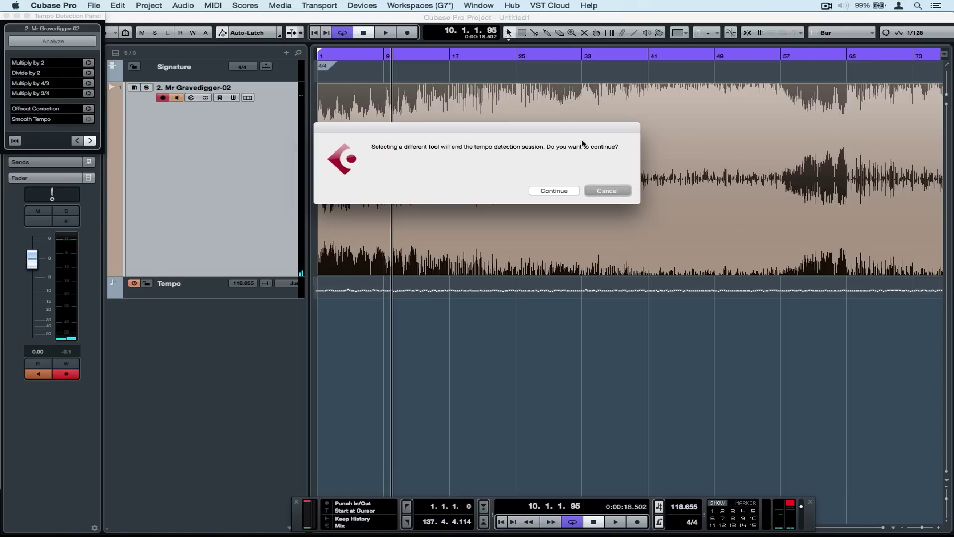
# Step: Confirm ending tempo detection, zoom out to the whole event and audition it
pyautogui.click(555, 191)
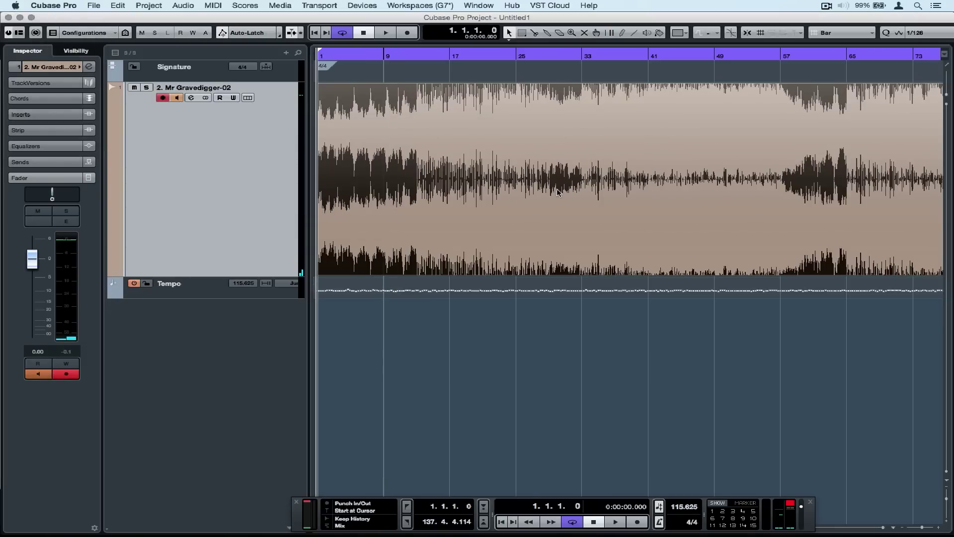
pyautogui.press('g')
pyautogui.press('g')
pyautogui.press('g')
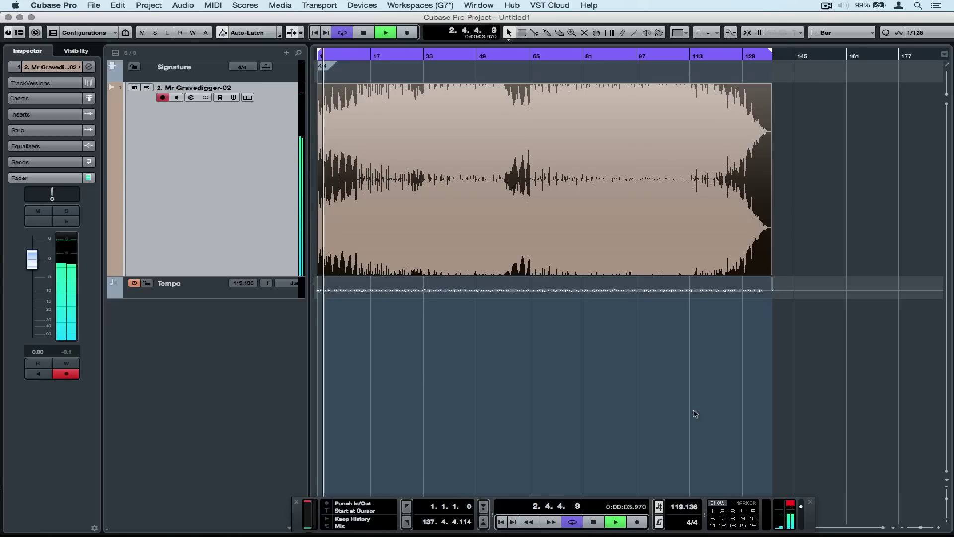
pyautogui.press('space')
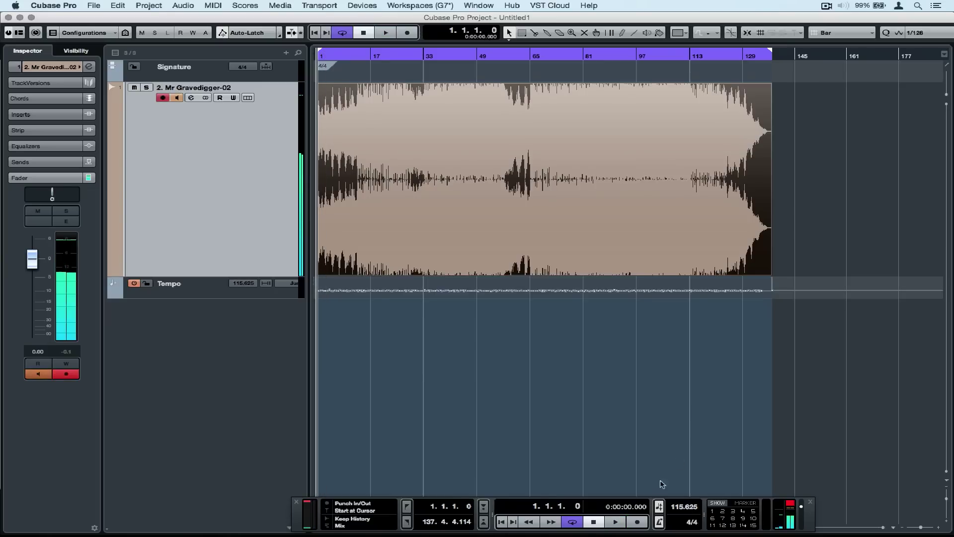
# Step: Switch off the Tempo Track, fix the project tempo at 140, and play back Mr Gravedigger
pyautogui.click(658, 507)
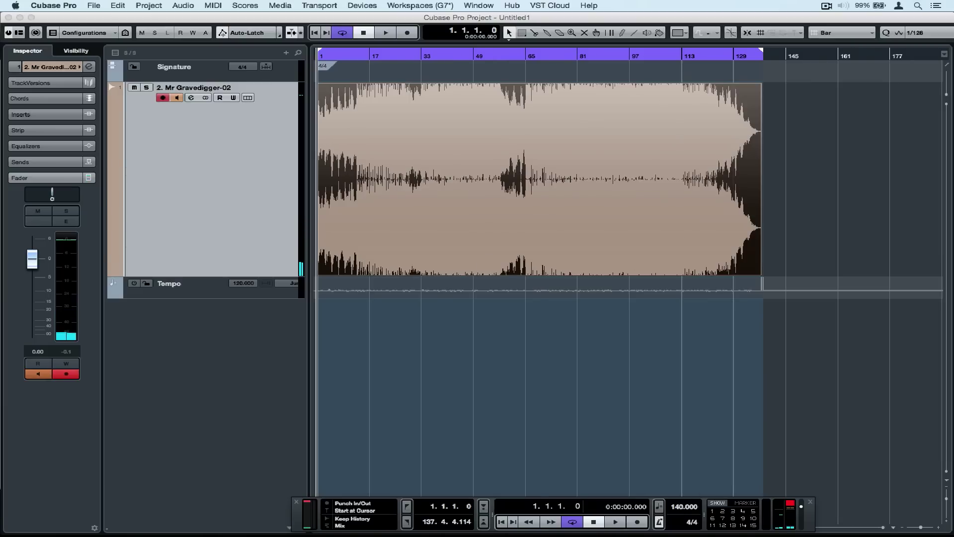
pyautogui.press('space')
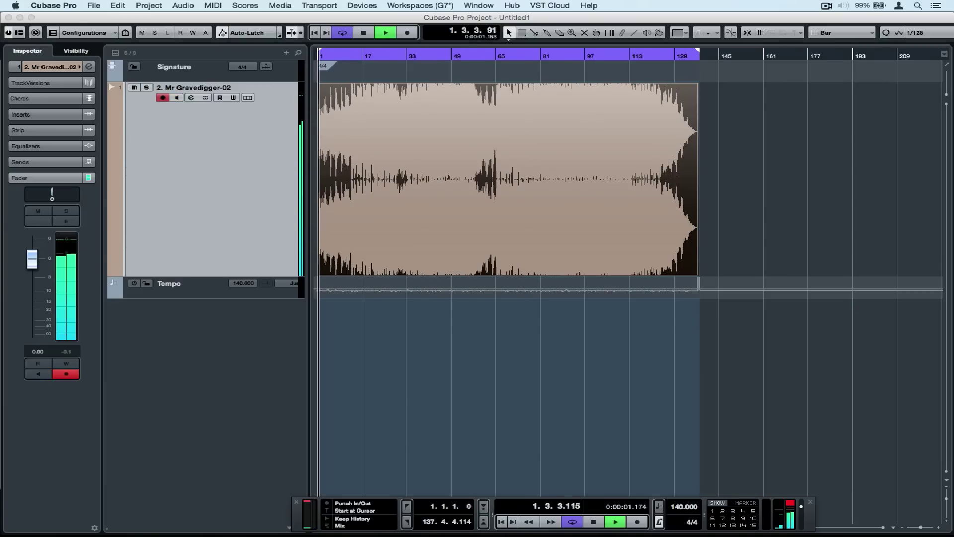